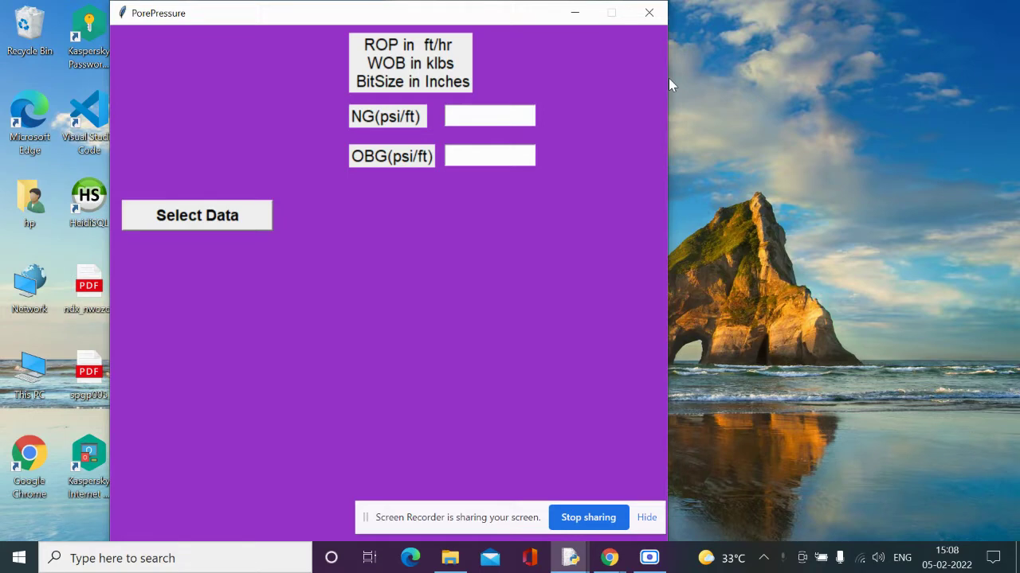
# Set the normal gradient (NG) to 0.45 psi/ft and the overburden gradient (OBG) to 0.90 psi/ft.
pyautogui.click(496, 115)
pyautogui.write('0.45')
pyautogui.press('Tab')
pyautogui.write('0.90')
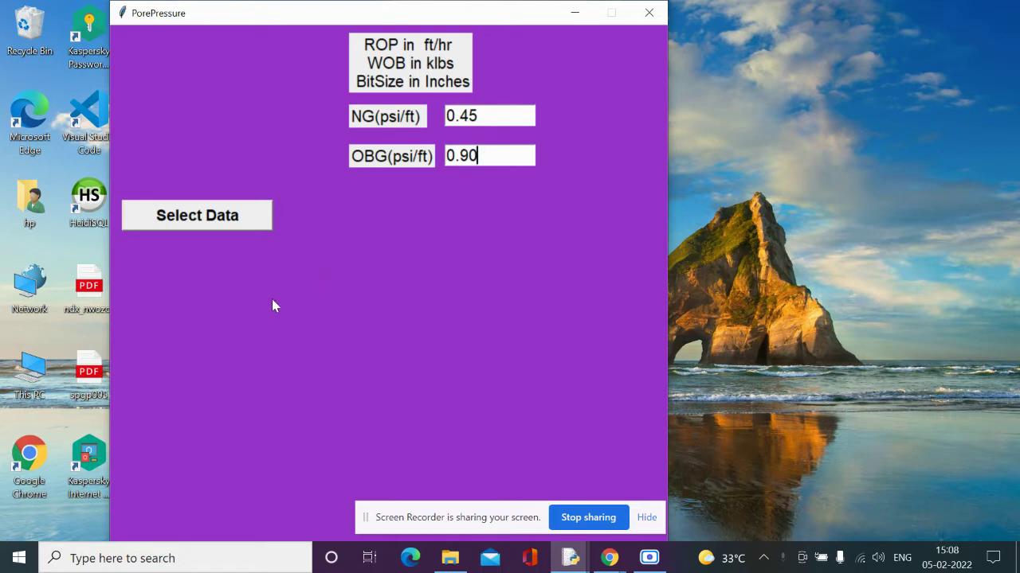
# Load the xlsx file demo123-bktr from the Working folder as the input data.
pyautogui.click(217, 227)
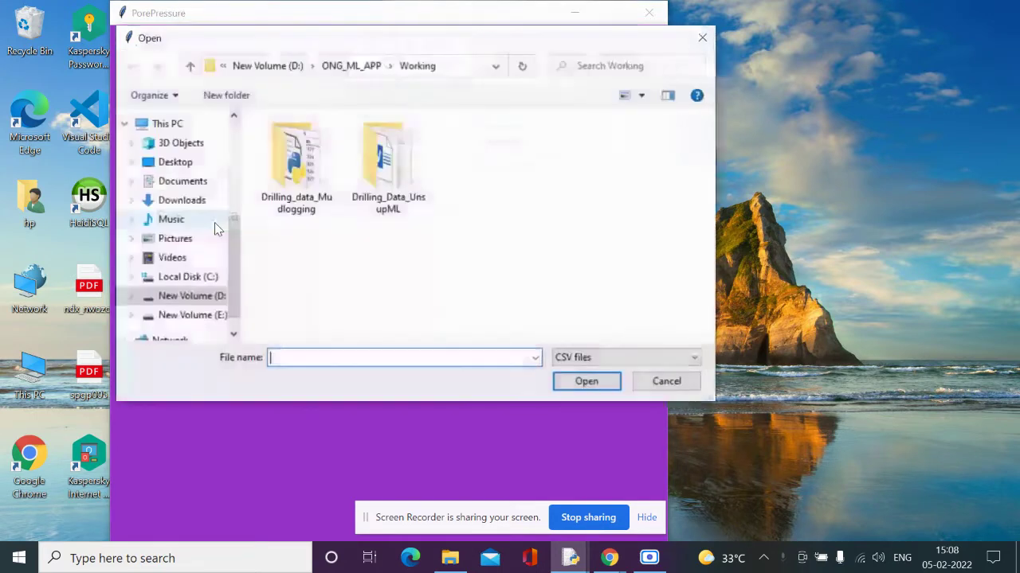
pyautogui.click(692, 359)
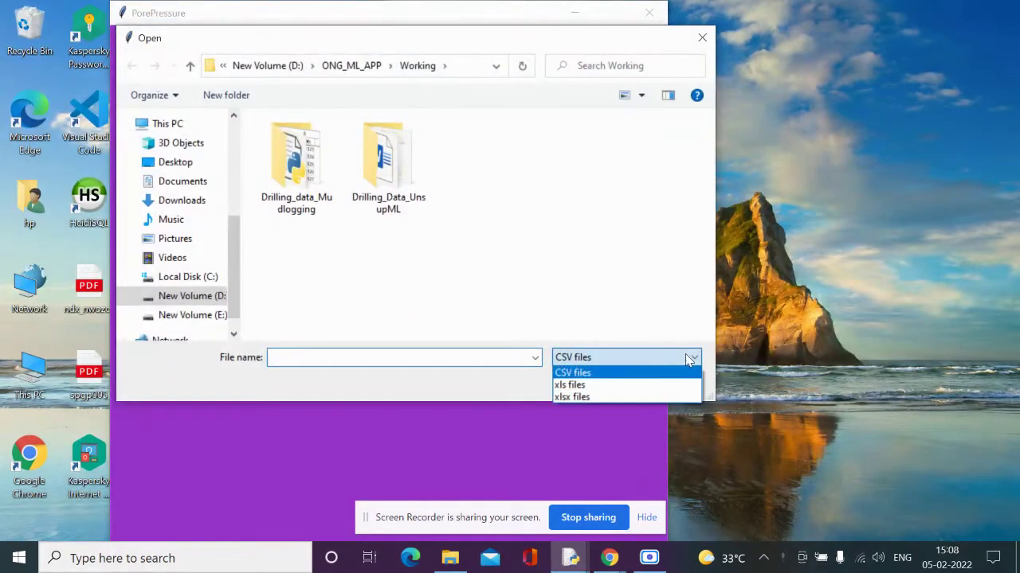
pyautogui.click(620, 393)
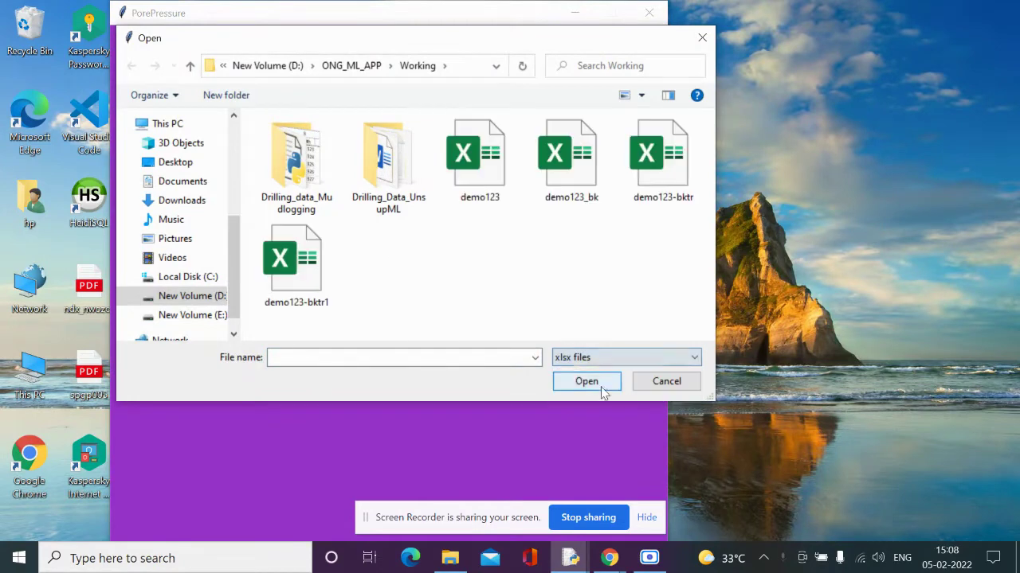
pyautogui.click(673, 177)
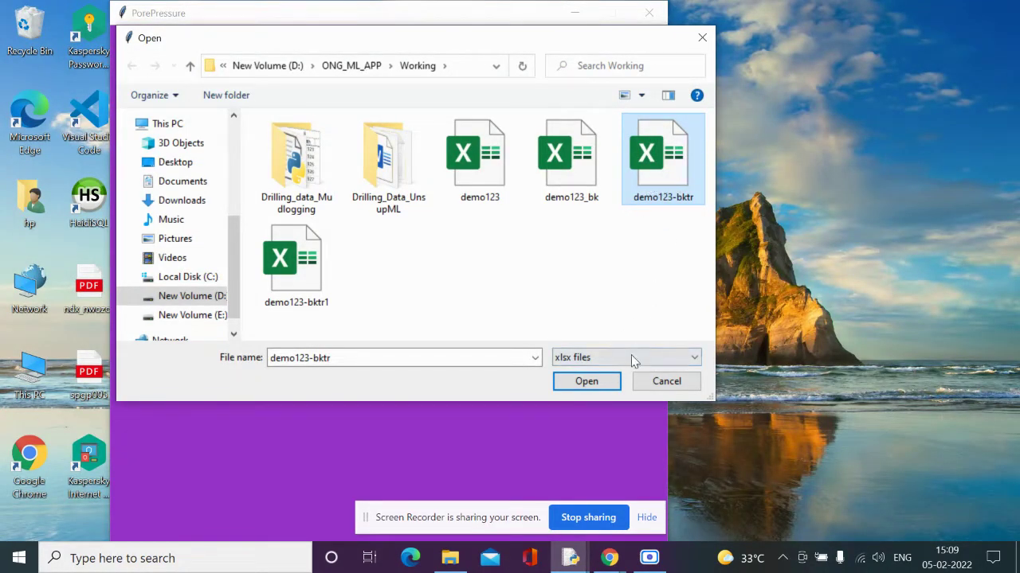
pyautogui.click(588, 385)
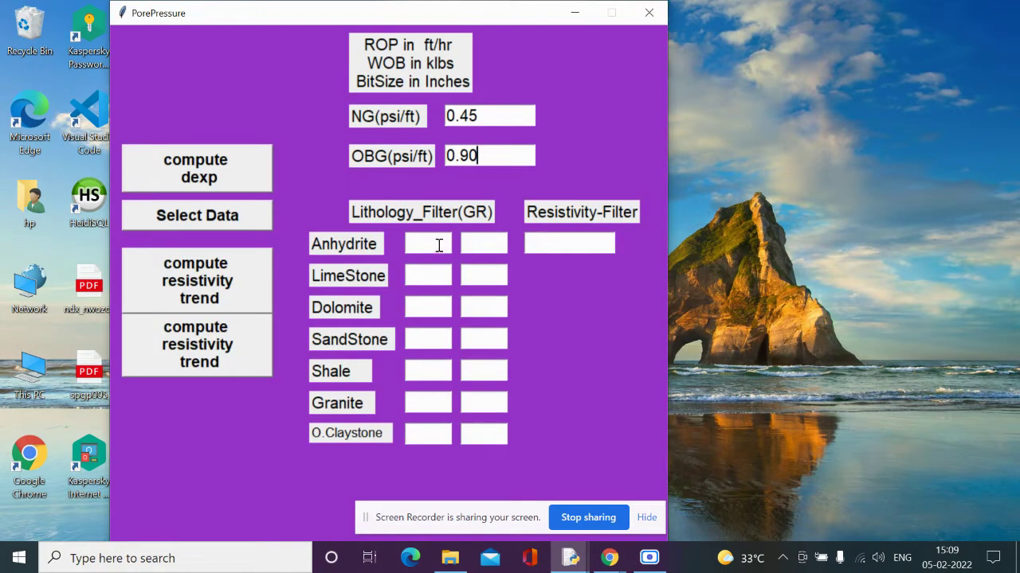
# Set the lithology gamma-ray filter ranges to 5–10 for Anhydrite and 10.01–30 for LimeStone.
pyautogui.click(438, 245)
pyautogui.write('5')
pyautogui.press('Tab')
pyautogui.write('10')
pyautogui.click(435, 275)
pyautogui.write('10.01')
pyautogui.press('Tab')
pyautogui.write('3')
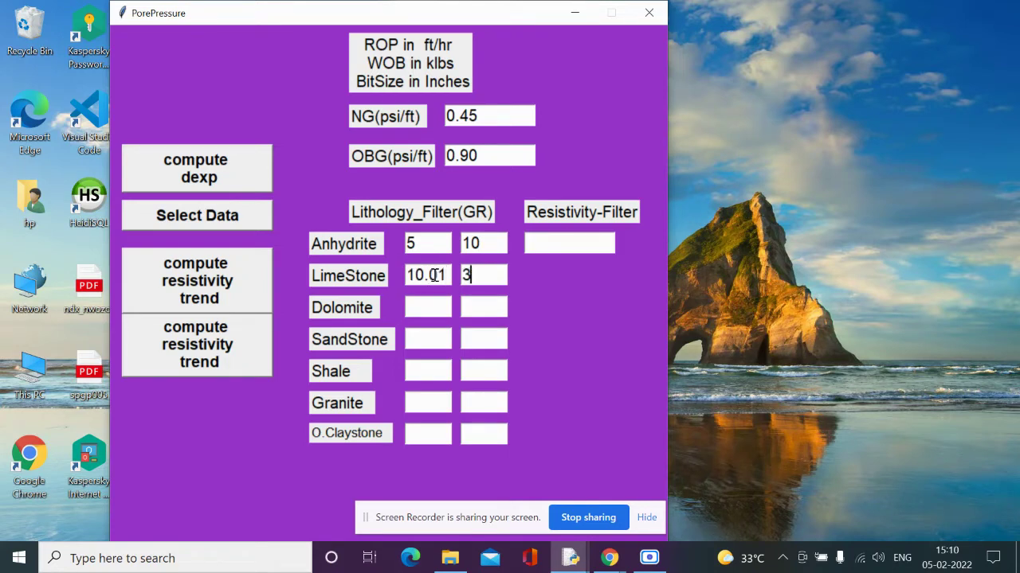
pyautogui.write('0')
pyautogui.press('Tab')
# Set the gamma-ray filter ranges to 30.01–40 for Dolomite and 40.01–75 for SandStone.
pyautogui.write('30.0140')
pyautogui.press('Tab')
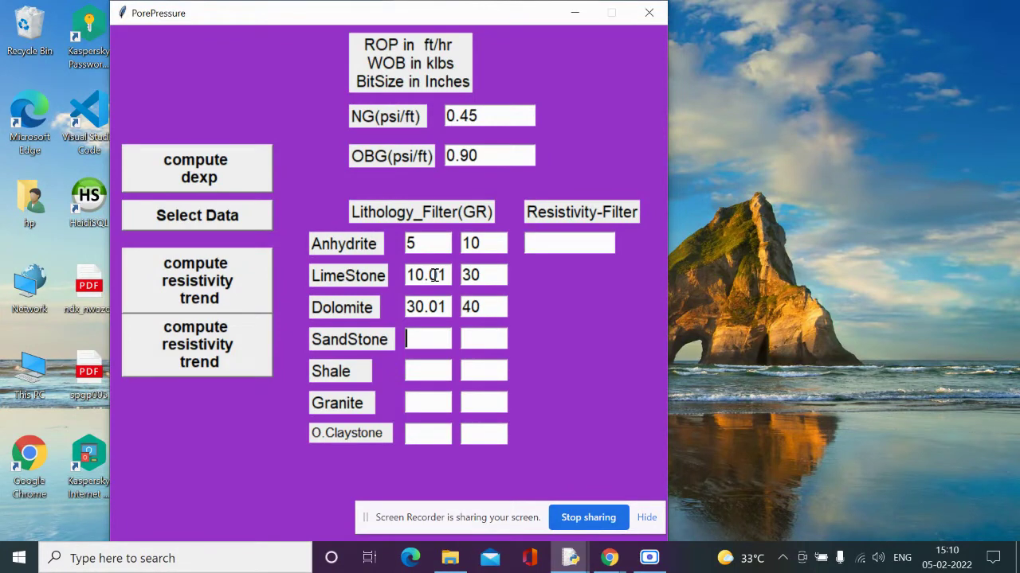
pyautogui.write('40.01')
pyautogui.press('Tab')
pyautogui.write('75')
pyautogui.press('Tab')
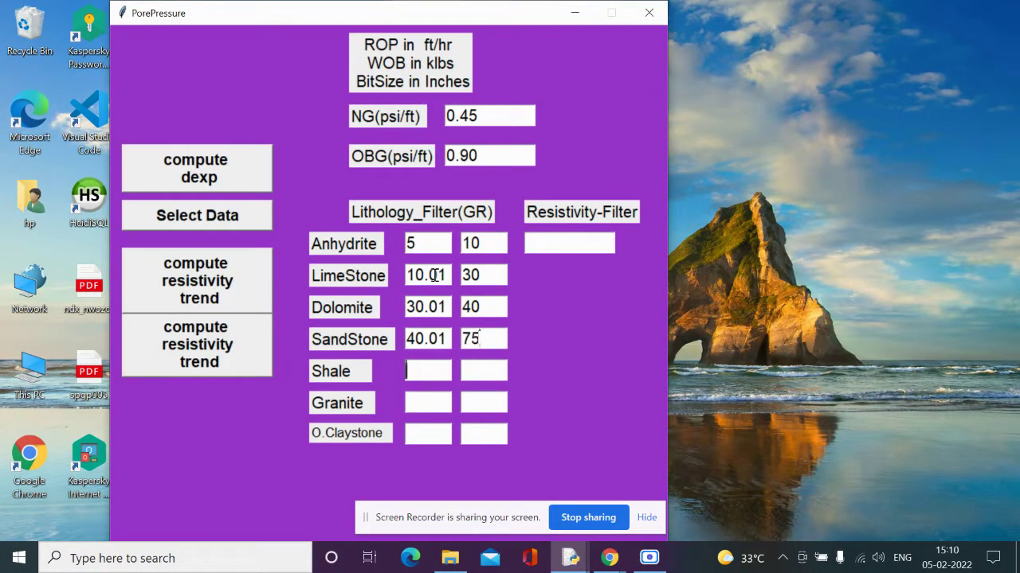
# Set the gamma-ray filter ranges to 75.01–130 for Shale and 180.01–220 for Granite.
pyautogui.write('75.01')
pyautogui.press('Tab')
pyautogui.write('130')
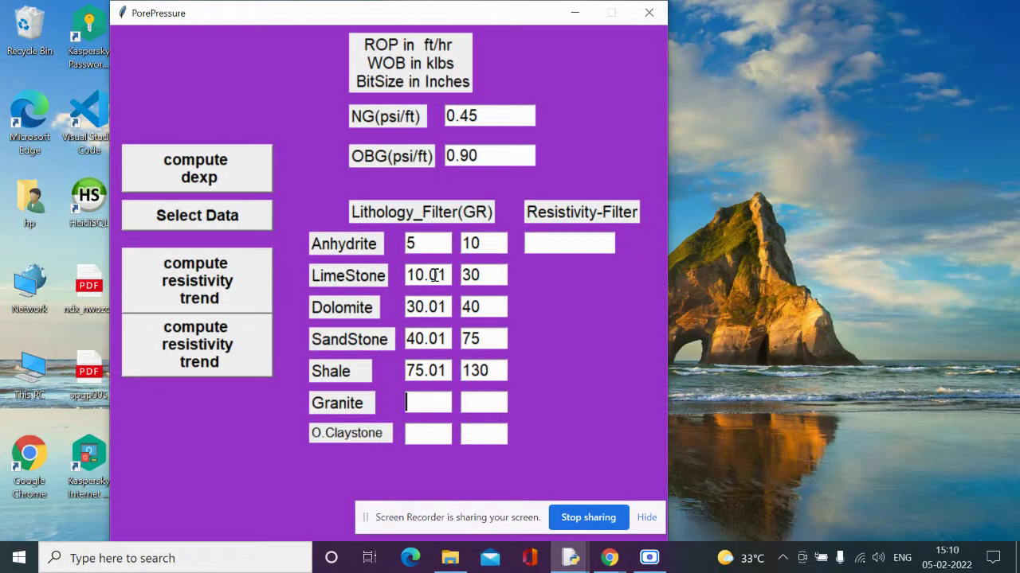
pyautogui.write('180.0')
pyautogui.write('220')
pyautogui.press('Tab')
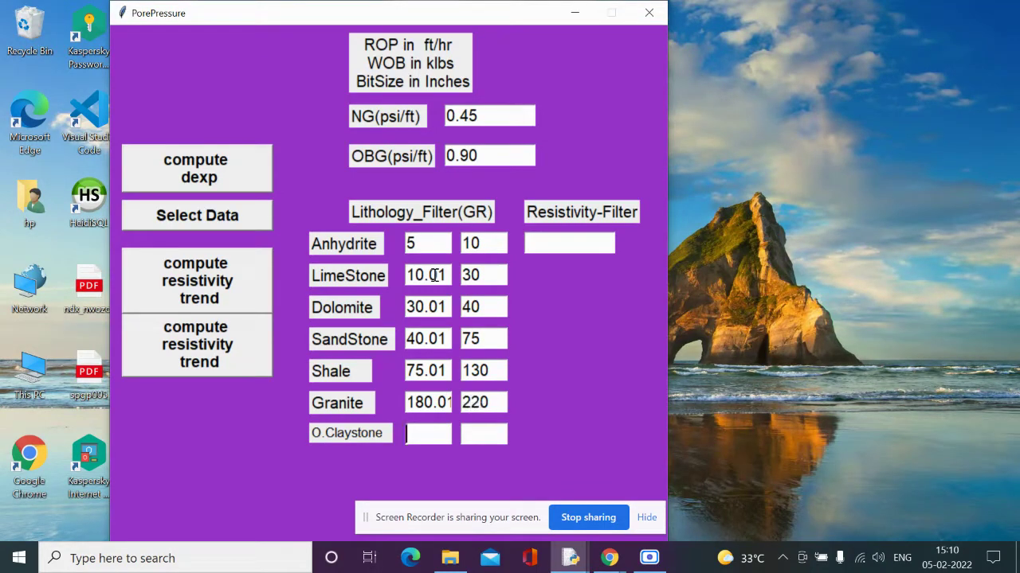
# Set the O.Claystone gamma-ray range to 130.01–180 and the resistivity filter to 2.
pyautogui.write('130.0180')
pyautogui.press('Tab')
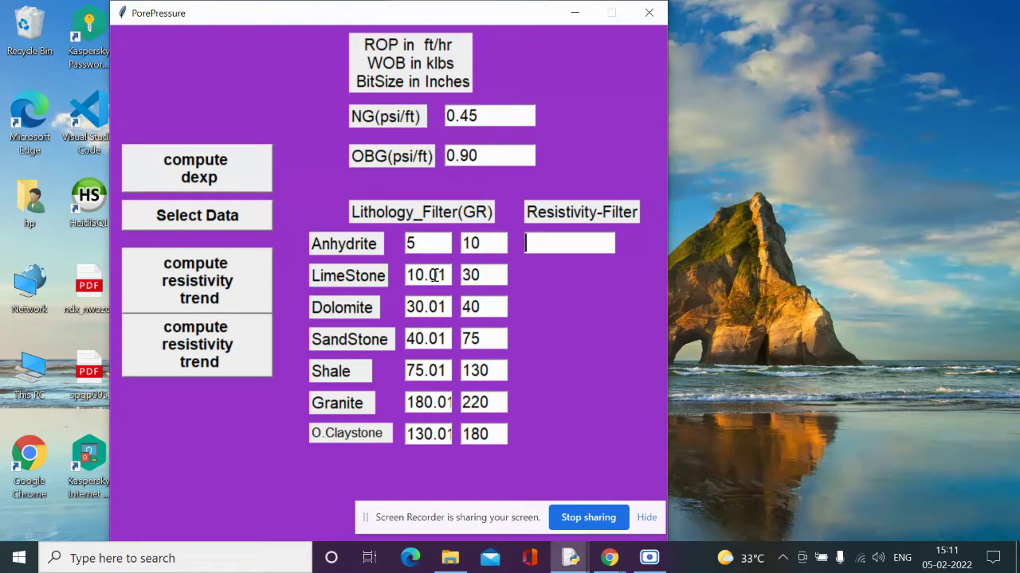
pyautogui.write('2')
# Run the lower of the two resistivity trend computations and view its first trend plot full screen, closing it when done.
pyautogui.click(231, 356)
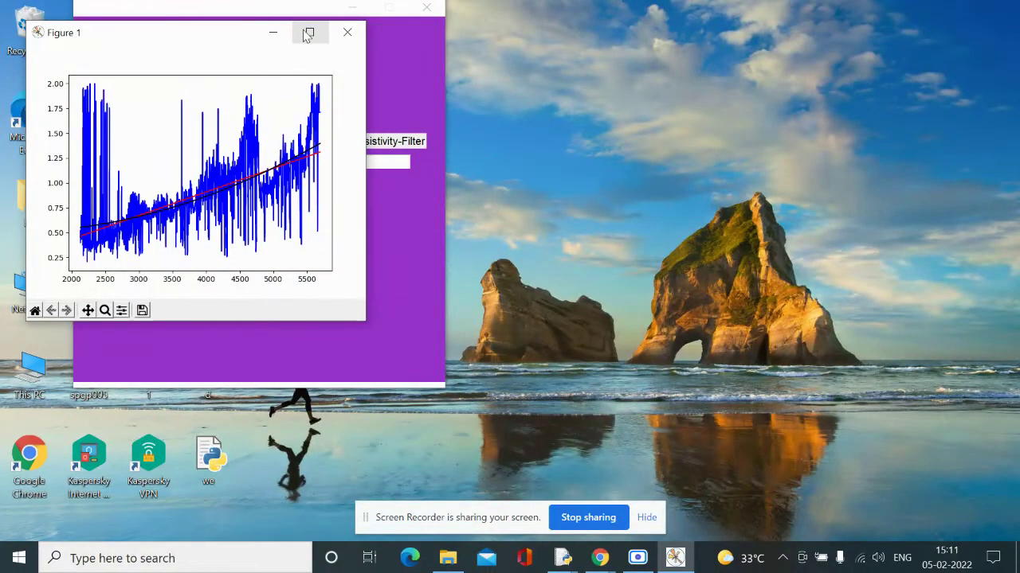
pyautogui.click(308, 34)
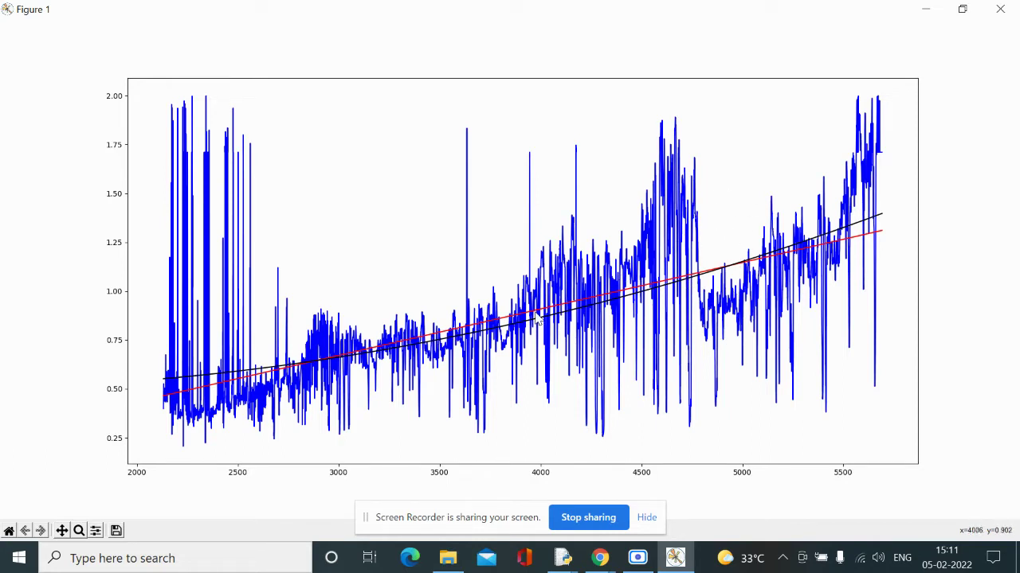
pyautogui.click(1003, 12)
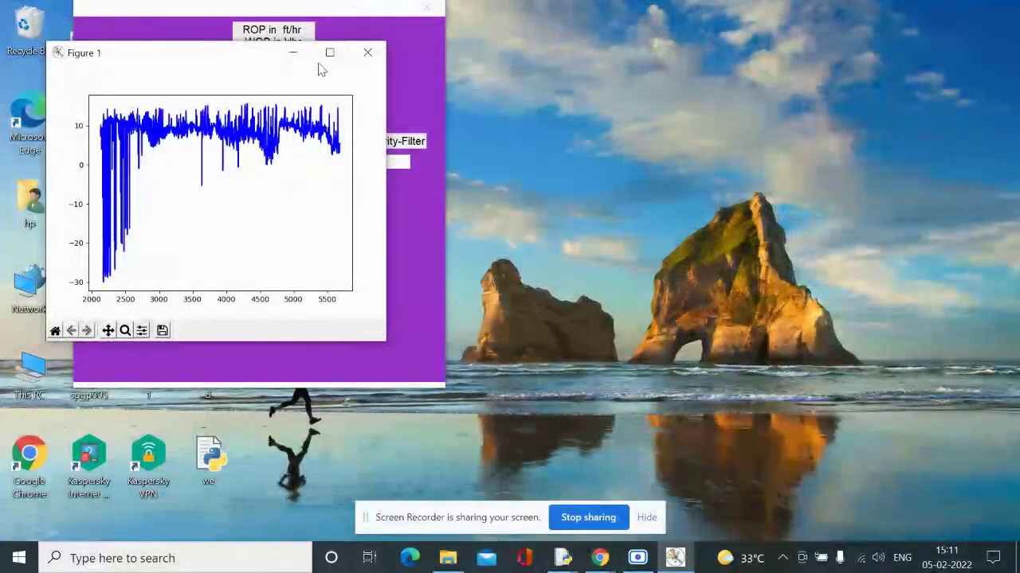
# Examine the second plot full screen and dismiss both it and the PP restrict figure.
pyautogui.click(328, 51)
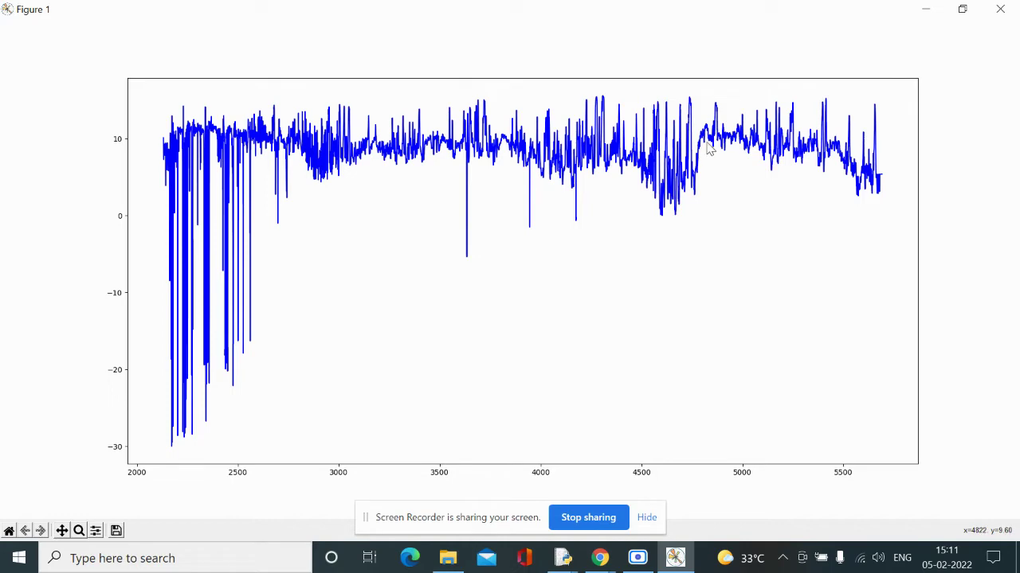
pyautogui.click(995, 10)
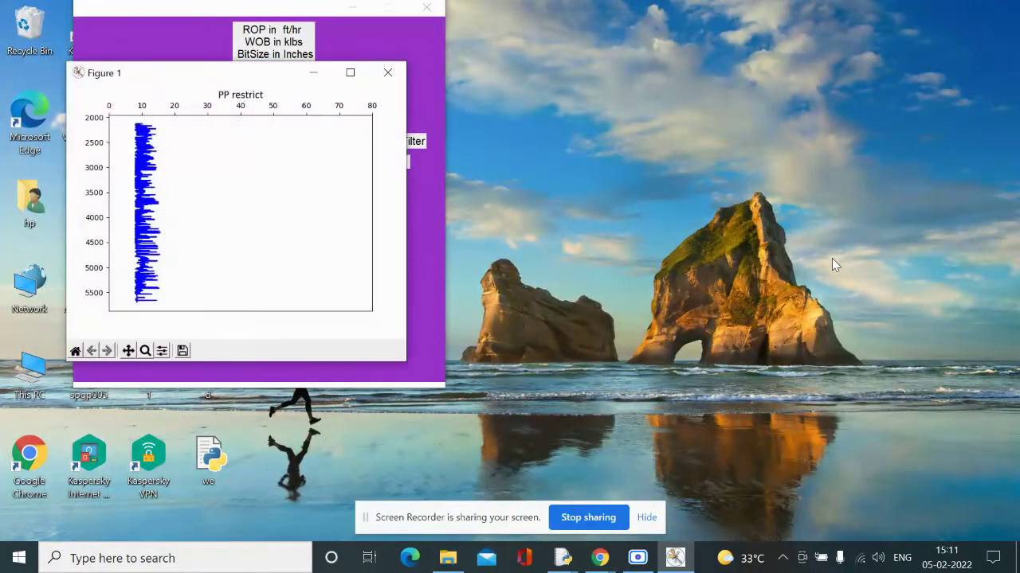
pyautogui.click(388, 73)
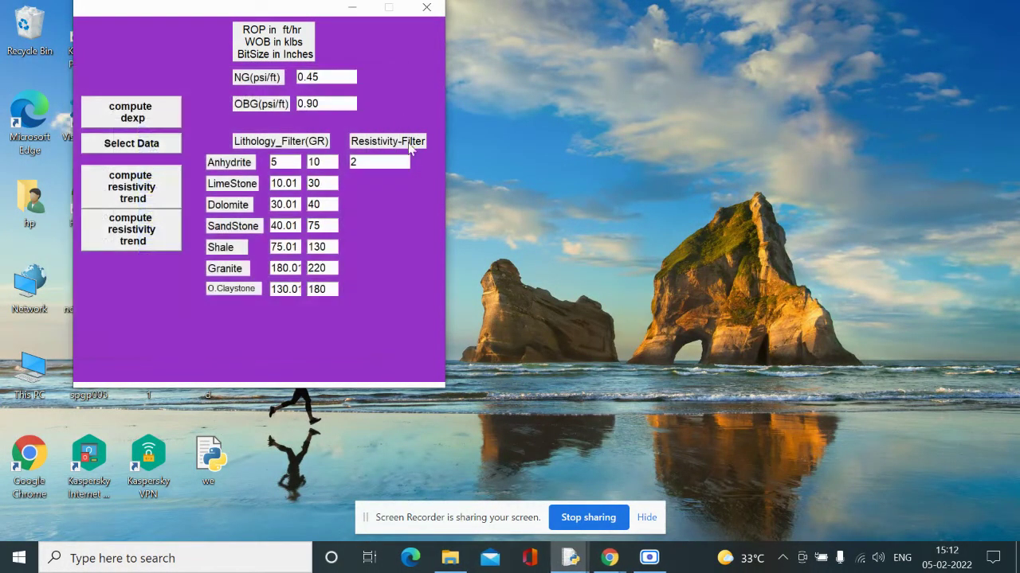
pyautogui.click(411, 143)
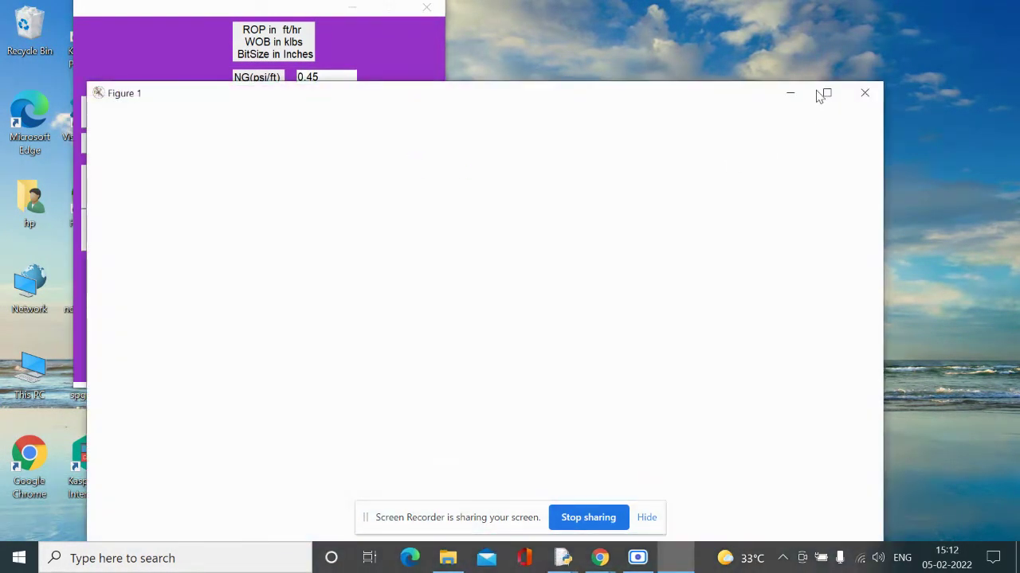
# Examine the combined log figure full screen, zooming to about 4370–5100 ft and panning down to about 5400 ft, and close it.
pyautogui.click(826, 95)
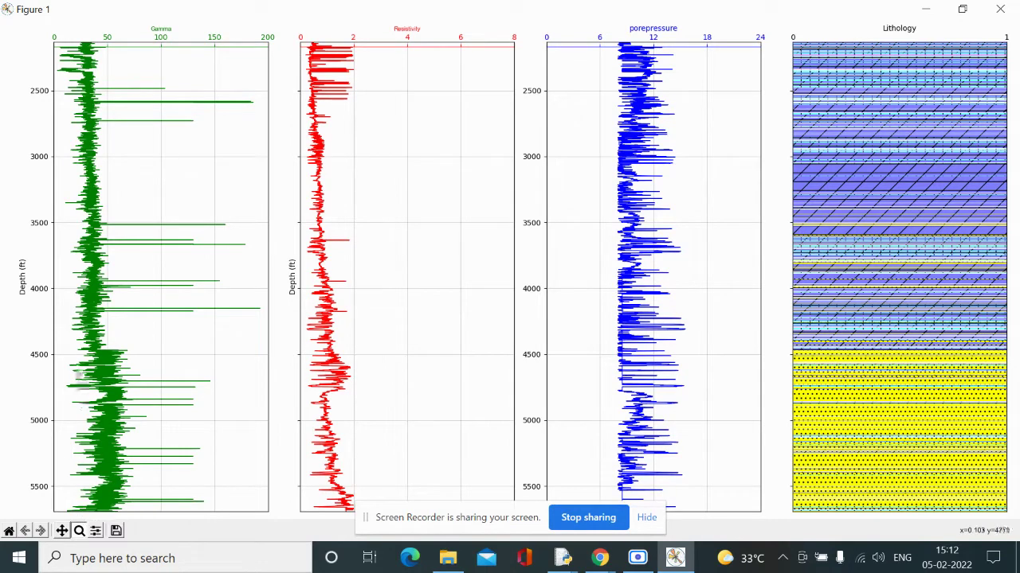
pyautogui.moveTo(61, 337); pyautogui.dragTo(229, 440)
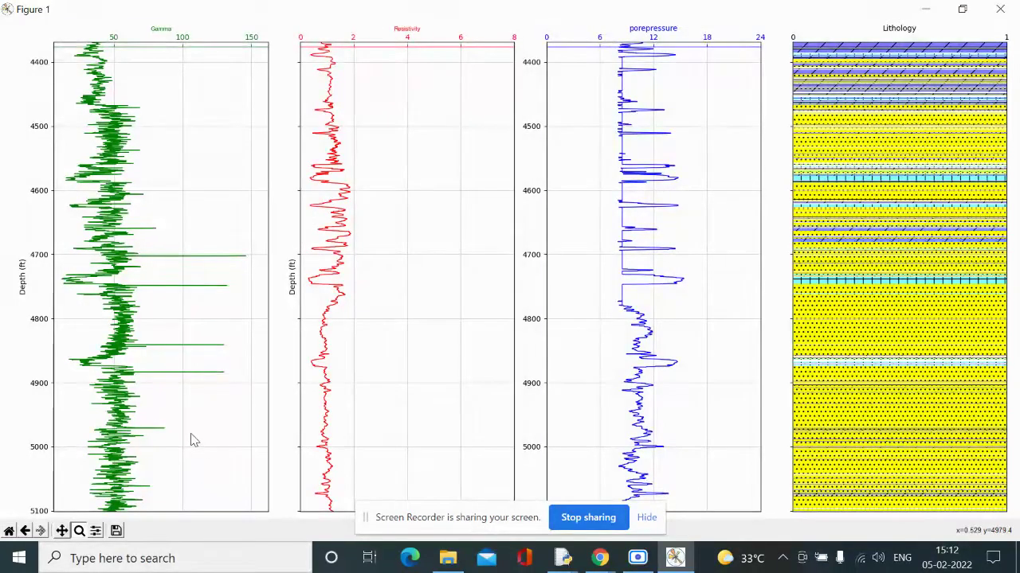
pyautogui.click(79, 531)
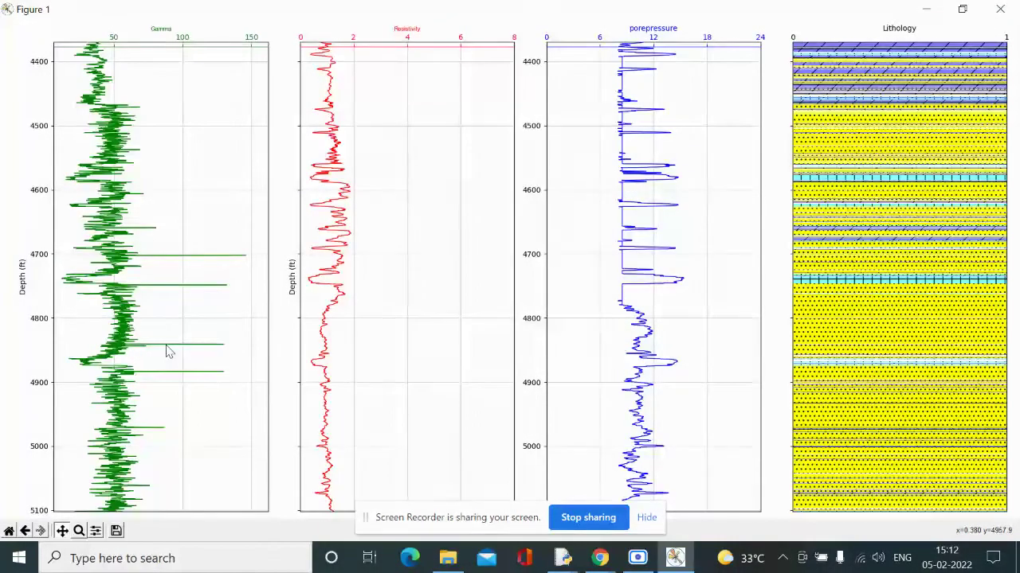
pyautogui.moveTo(167, 352); pyautogui.dragTo(183, 276)
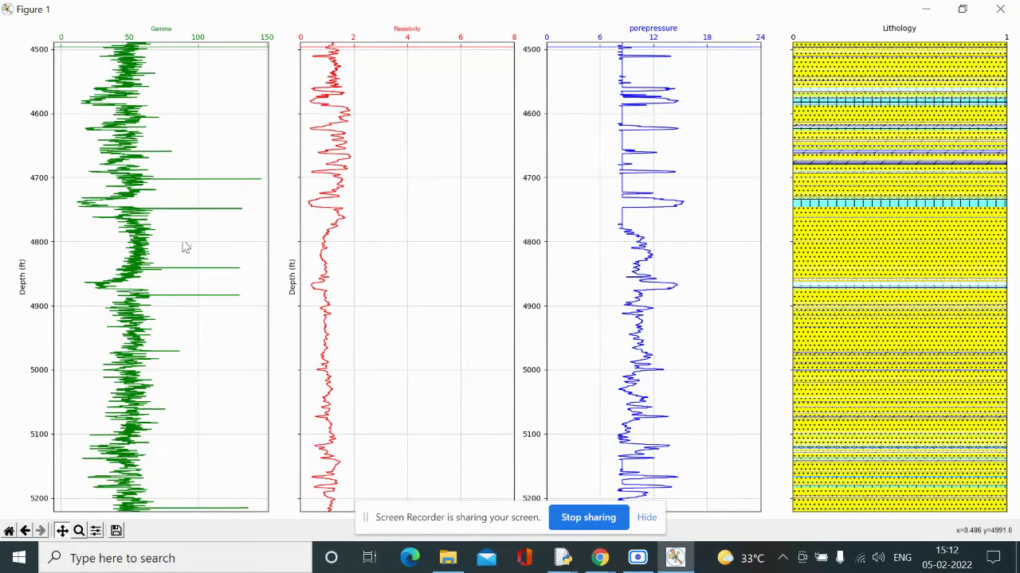
pyautogui.moveTo(185, 248); pyautogui.dragTo(174, 120)
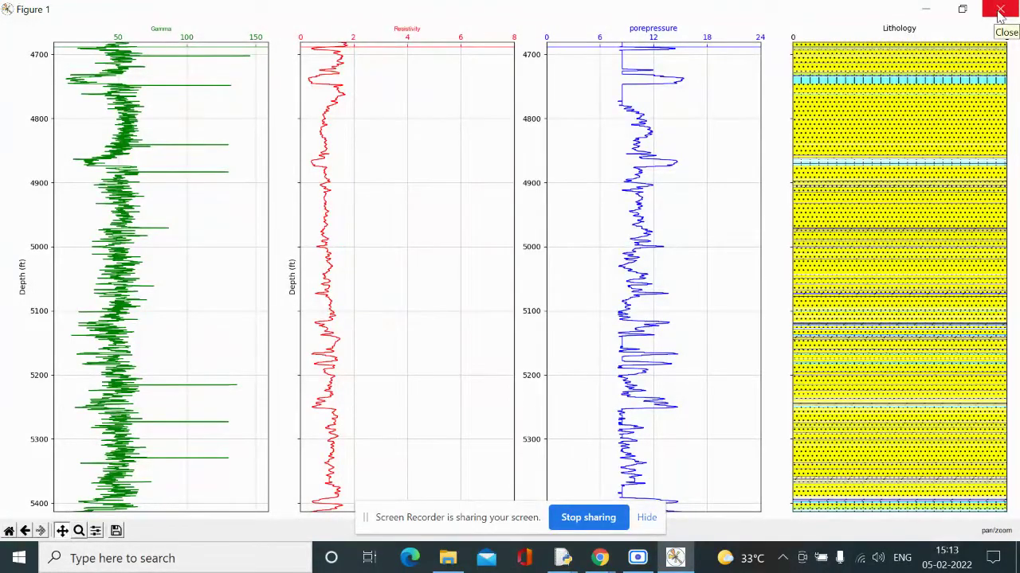
pyautogui.click(1000, 11)
pyautogui.click(1001, 10)
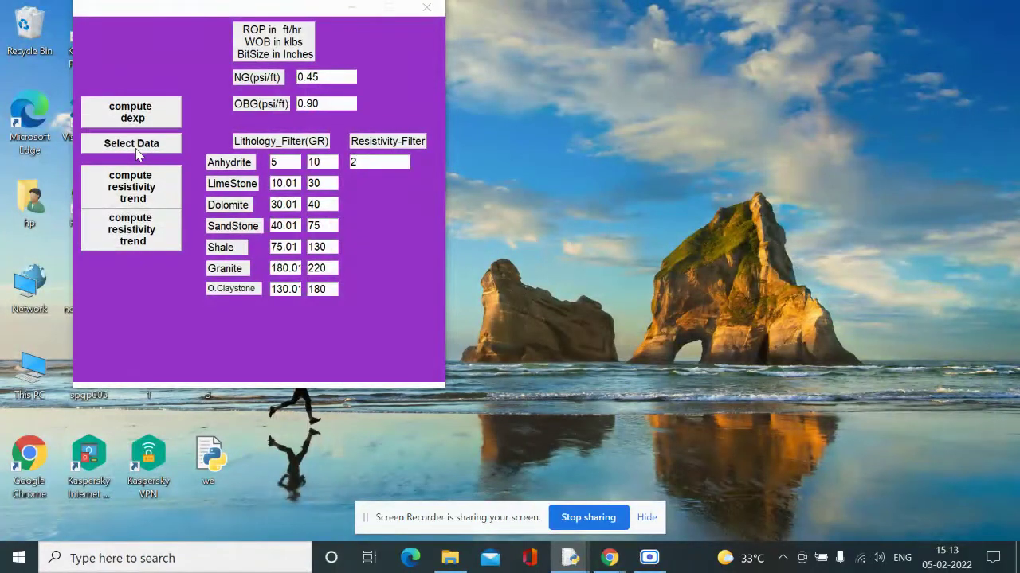
# Load the xlsx file demo123-bktr1 from the Working folder as the new input data.
pyautogui.click(134, 145)
pyautogui.click(647, 350)
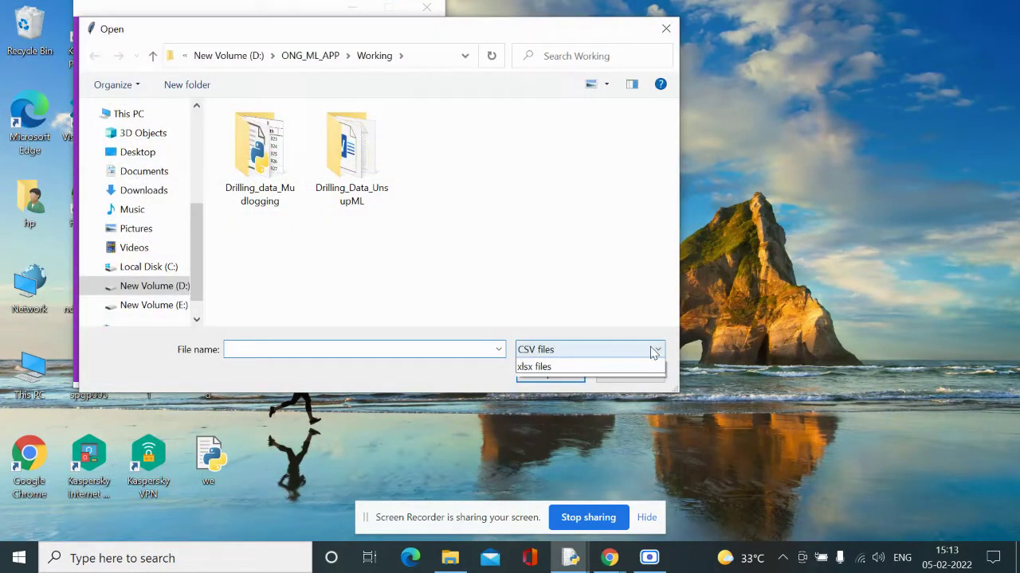
pyautogui.click(567, 393)
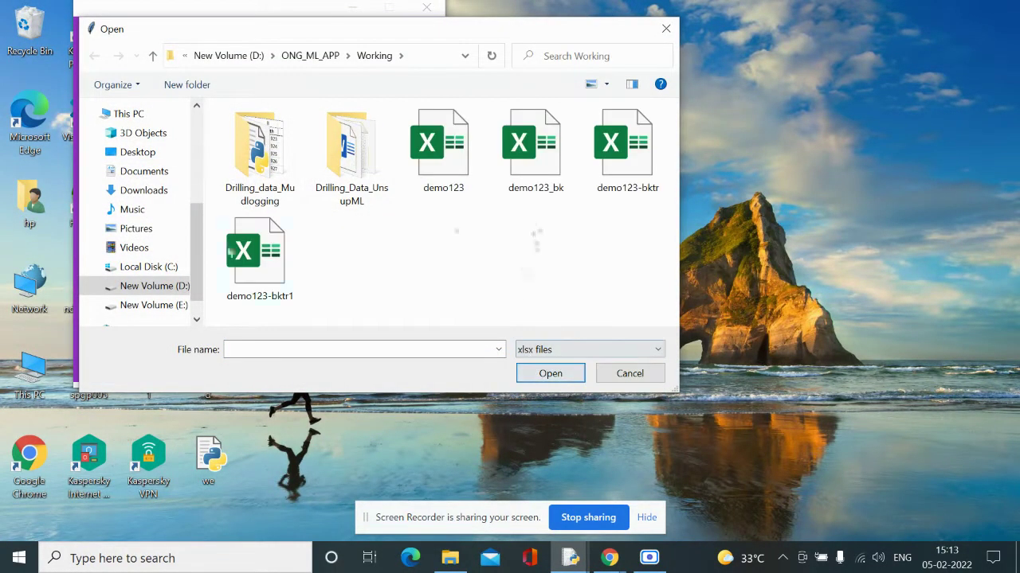
pyautogui.click(259, 275)
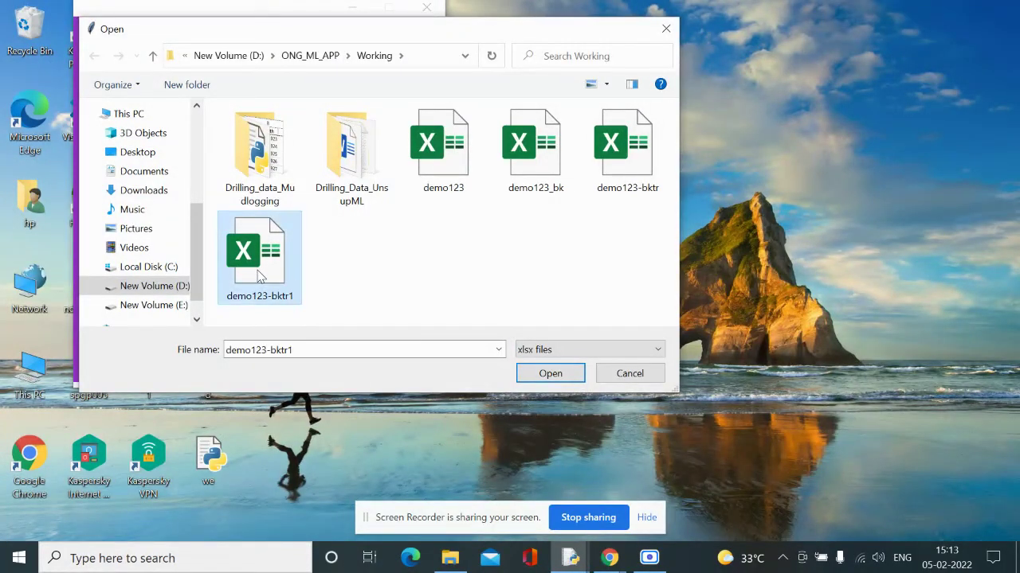
pyautogui.click(552, 373)
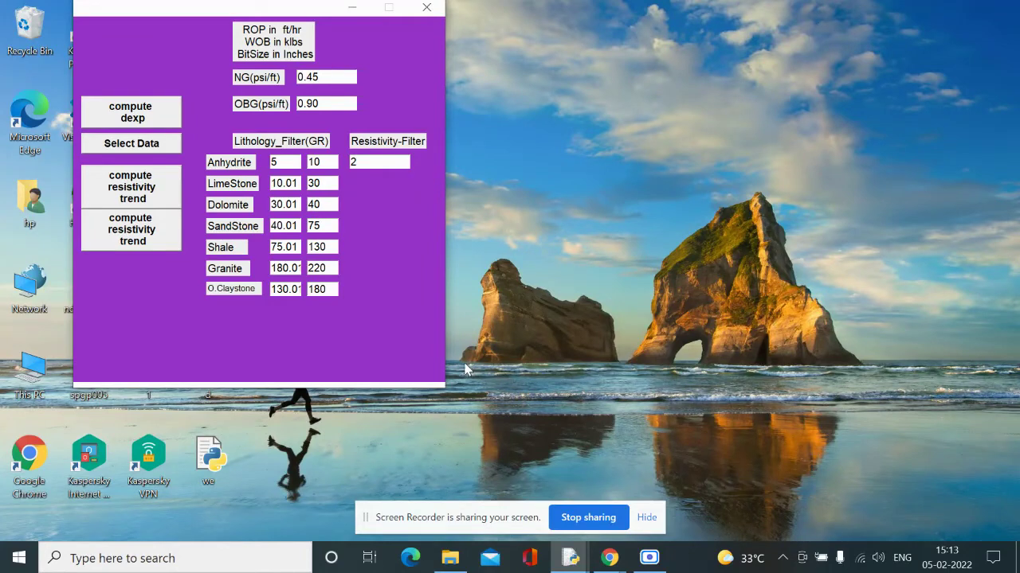
# Run the lower resistivity trend computation on the new data and inspect the first plot beside the form, closing it when done.
pyautogui.click(151, 242)
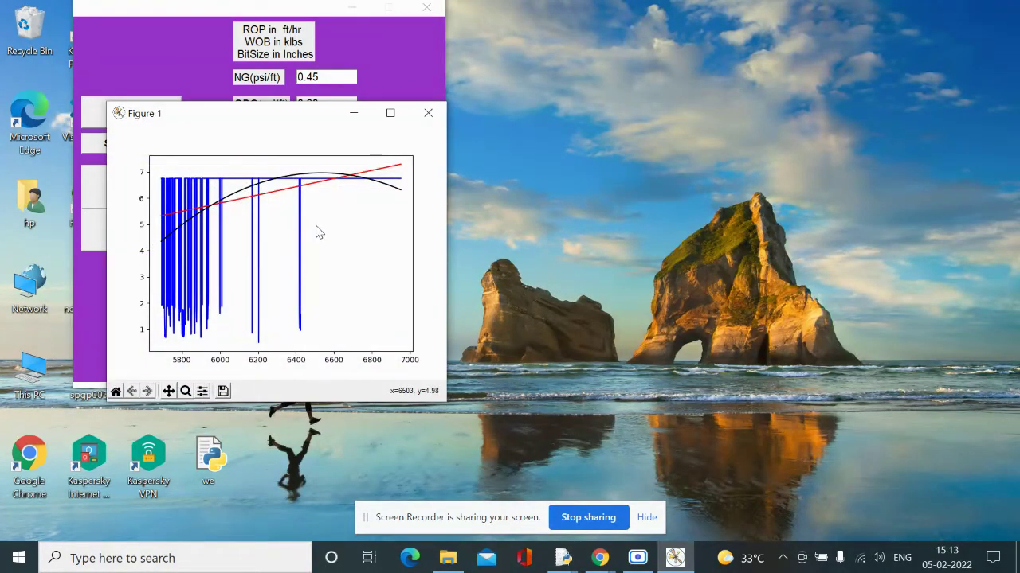
pyautogui.moveTo(282, 119); pyautogui.dragTo(650, 165)
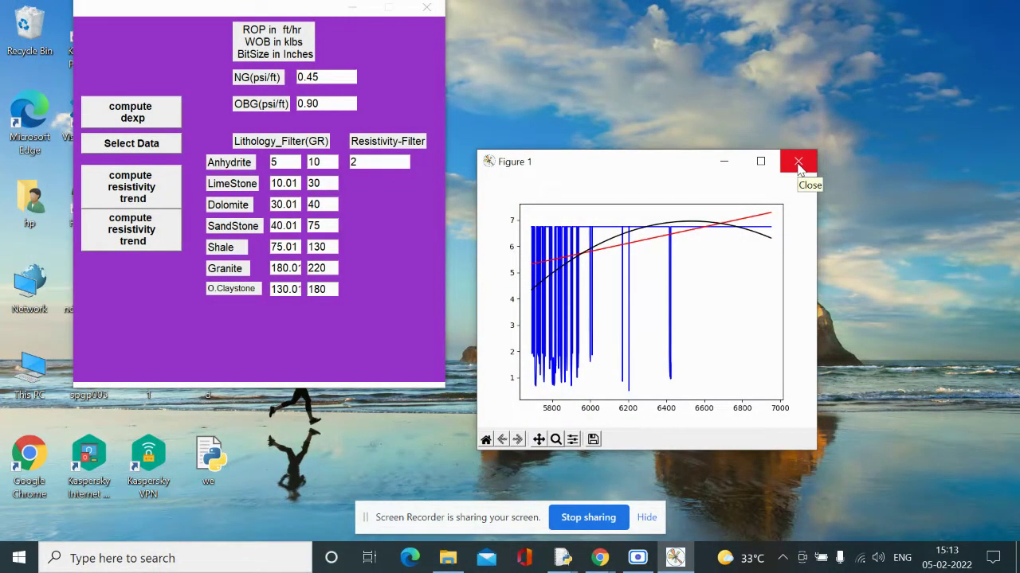
pyautogui.click(798, 163)
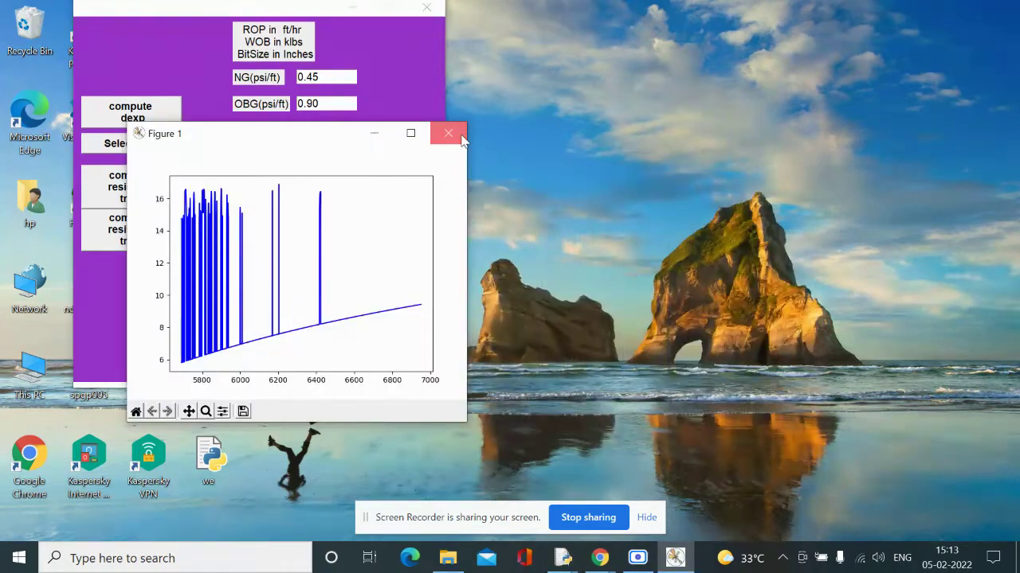
# Look through the remaining plots for the new data, including PP restrict and the combined logs, closing each one.
pyautogui.click(462, 140)
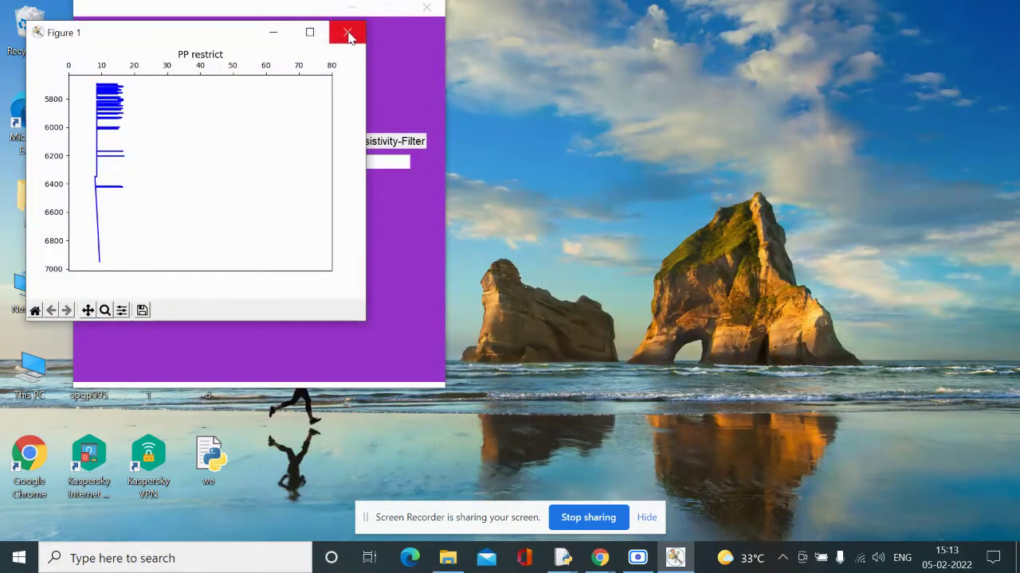
pyautogui.click(348, 34)
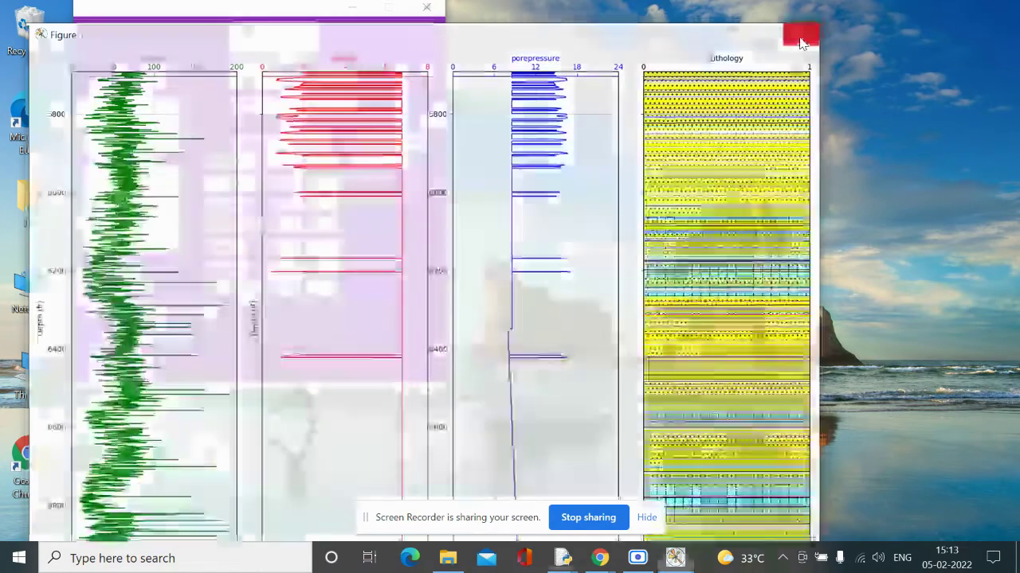
pyautogui.click(804, 35)
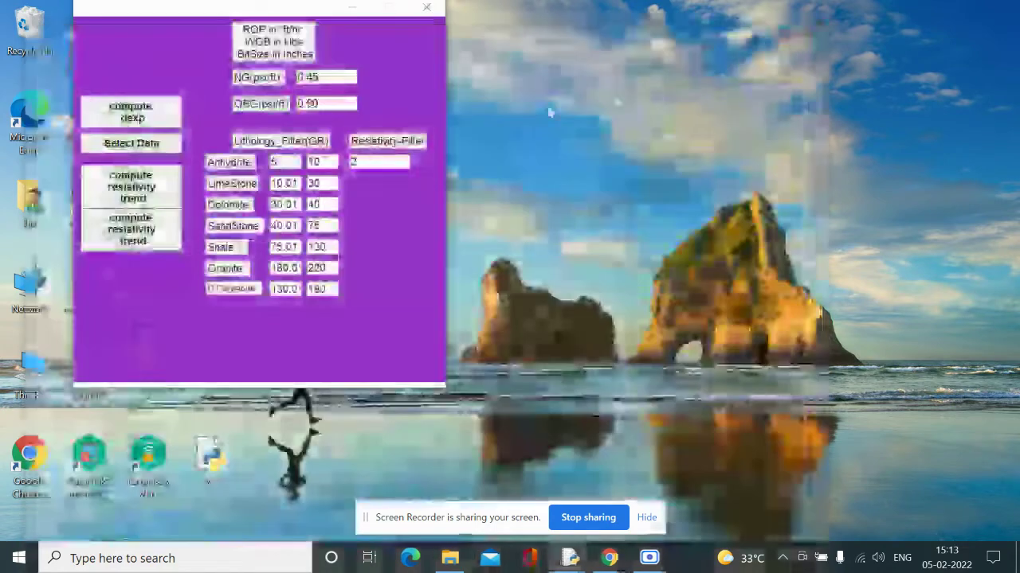
# Set the resistivity filter to 20 and rerun the lower resistivity trend computation on the current data.
pyautogui.click(385, 159)
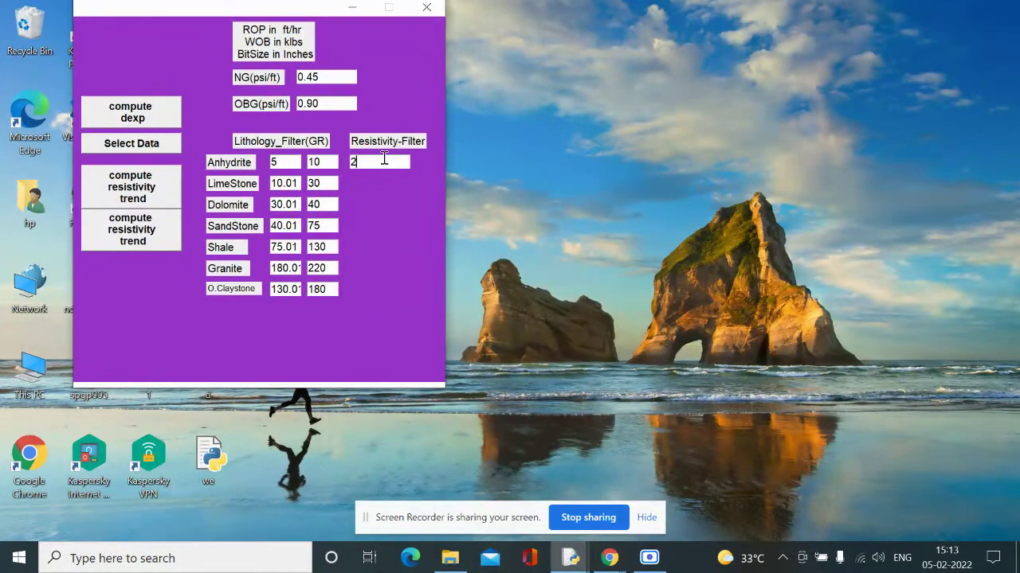
pyautogui.write('0')
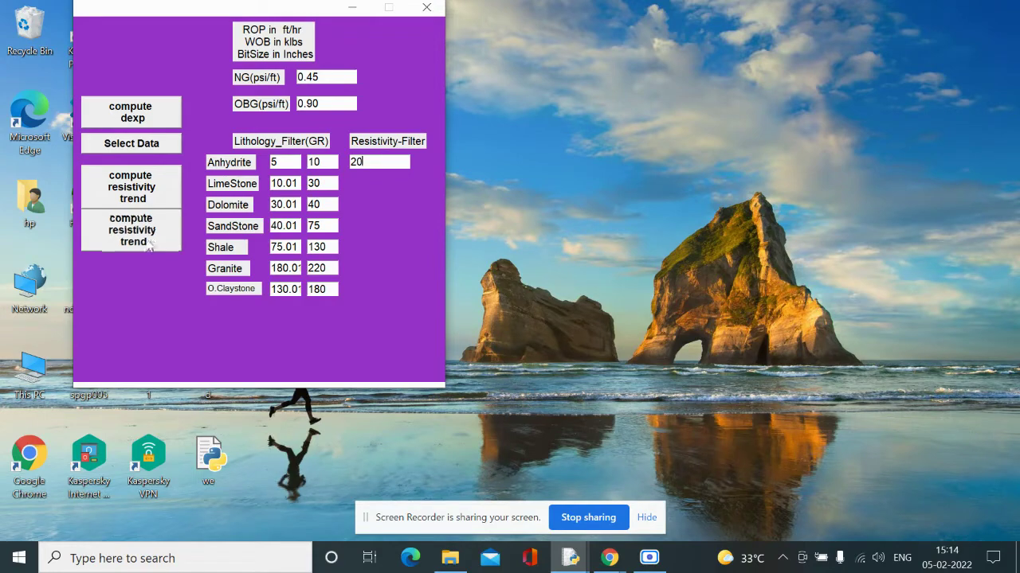
pyautogui.click(148, 239)
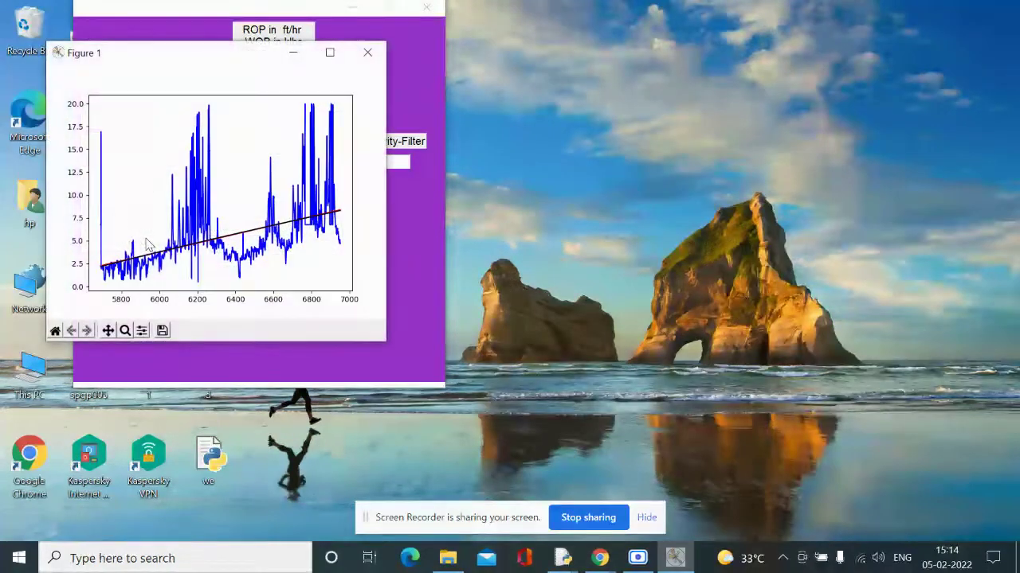
# Inspect the resistivity trend plot and the combined log figure full screen, closing these and the intermediate plots.
pyautogui.click(330, 52)
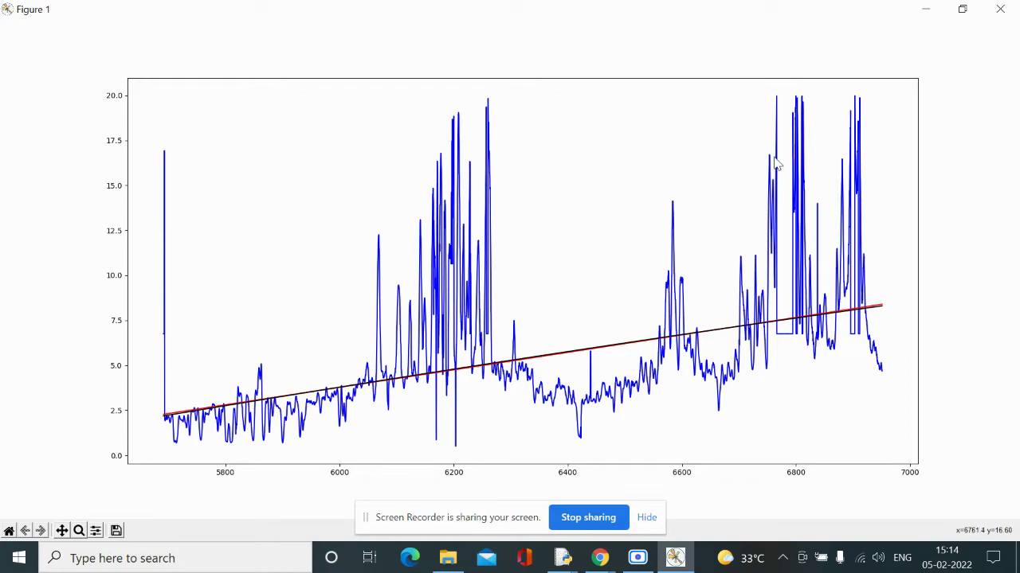
pyautogui.click(1000, 10)
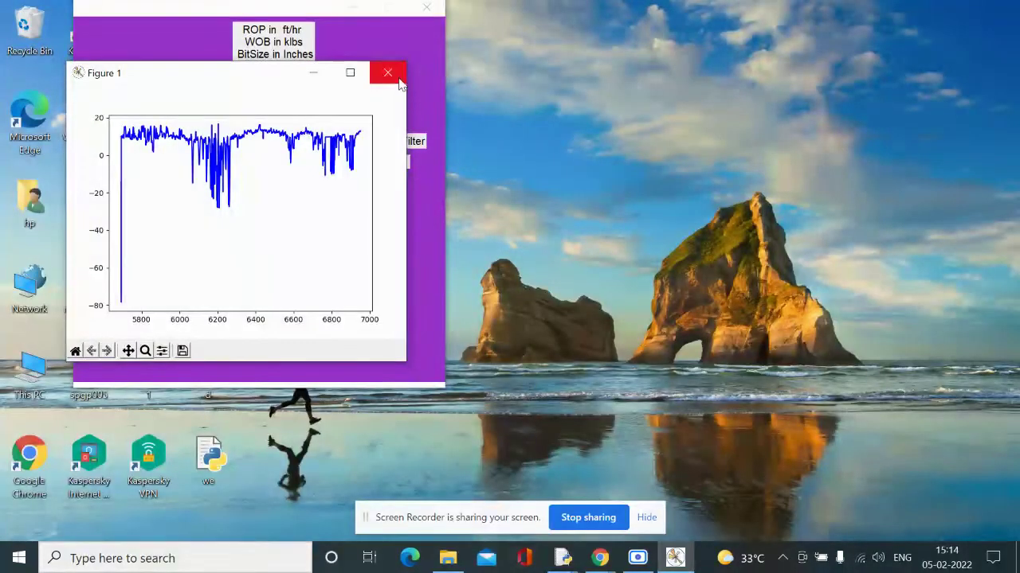
pyautogui.click(388, 72)
pyautogui.click(406, 92)
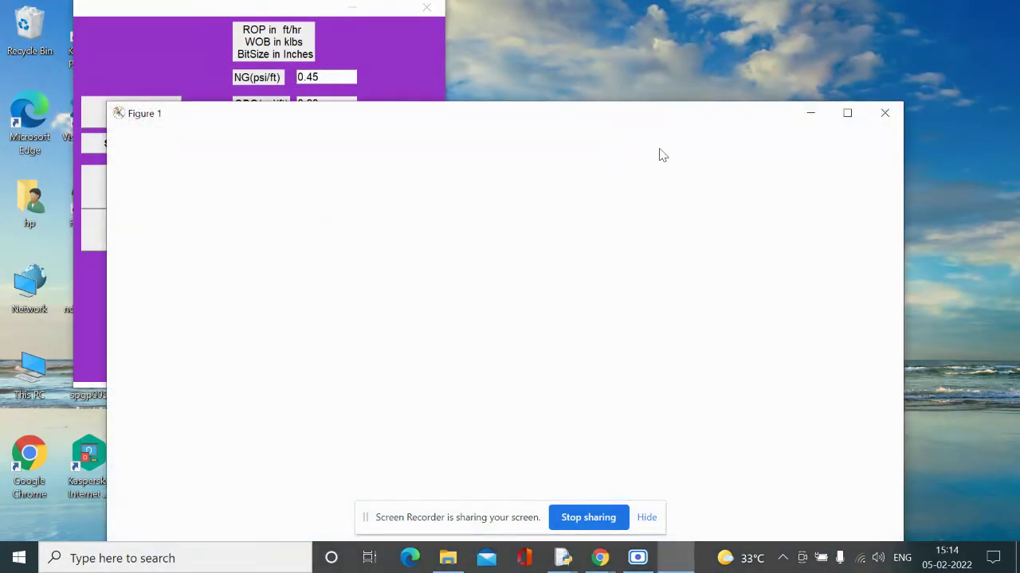
pyautogui.click(847, 114)
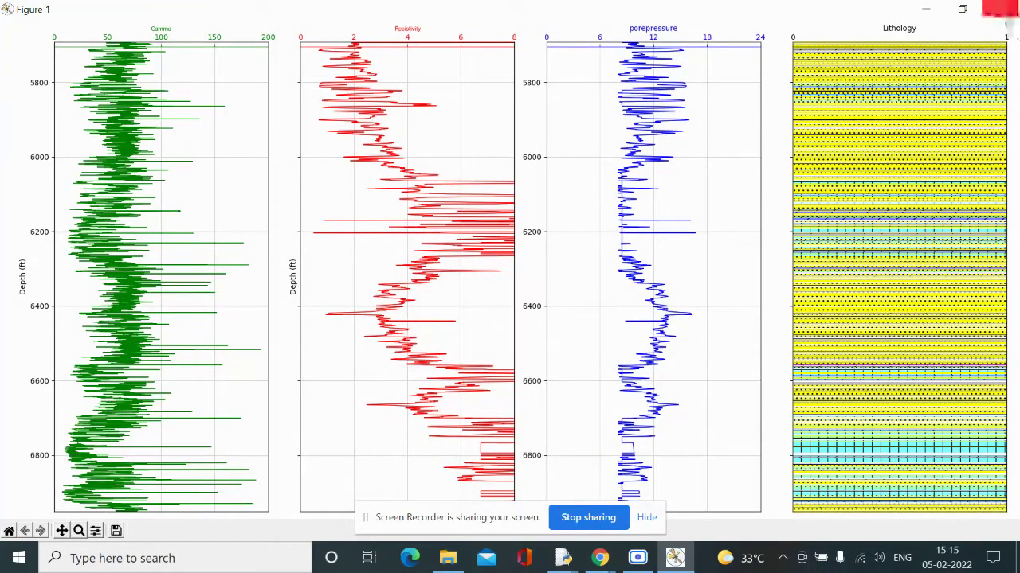
pyautogui.click(1005, 12)
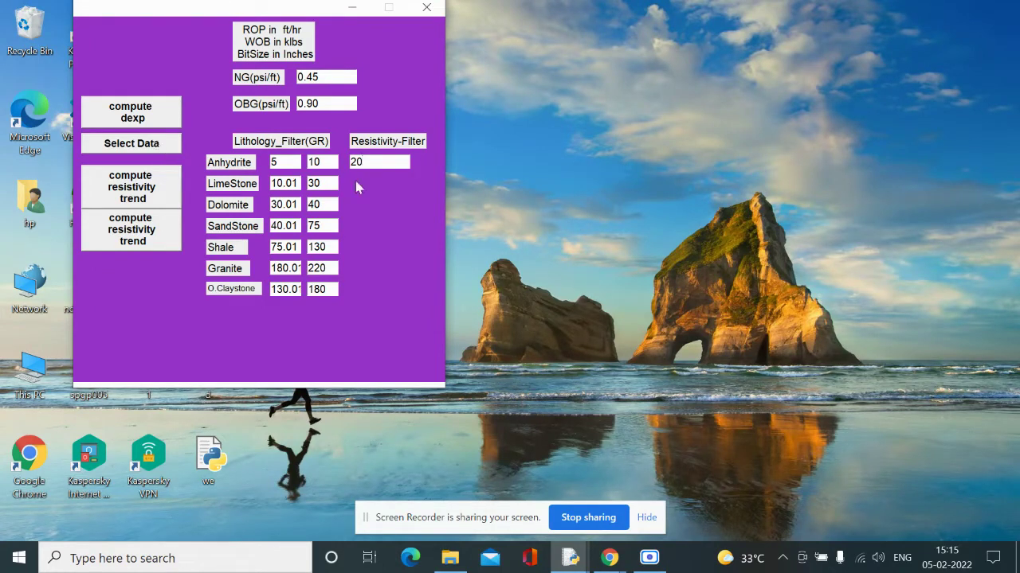
# Set the resistivity filter to 1.45 and load an xlsx data file from the ONG_ML_APP folder.
pyautogui.moveTo(376, 163); pyautogui.dragTo(334, 165)
pyautogui.write('1.45')
pyautogui.click(144, 154)
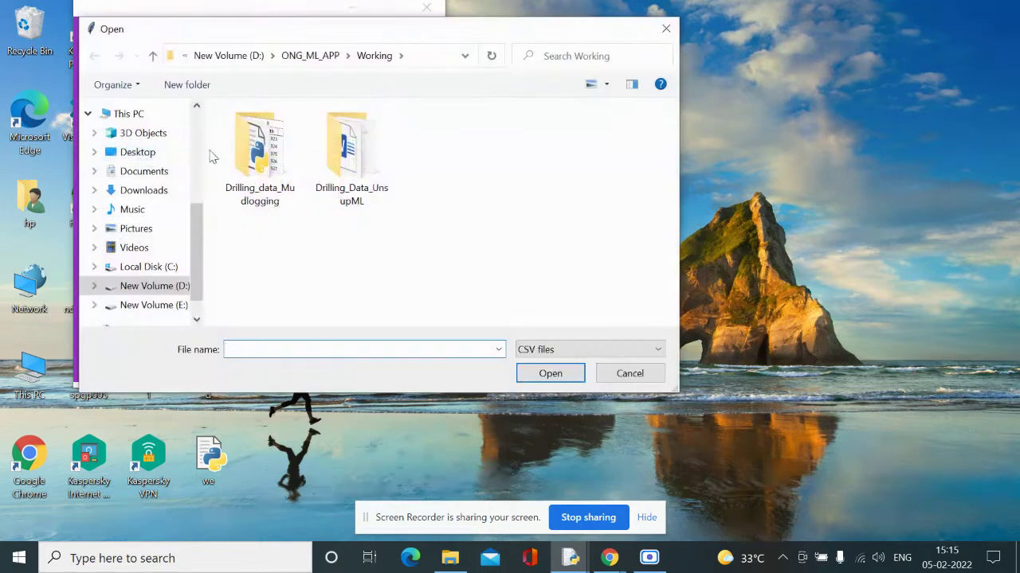
pyautogui.click(312, 56)
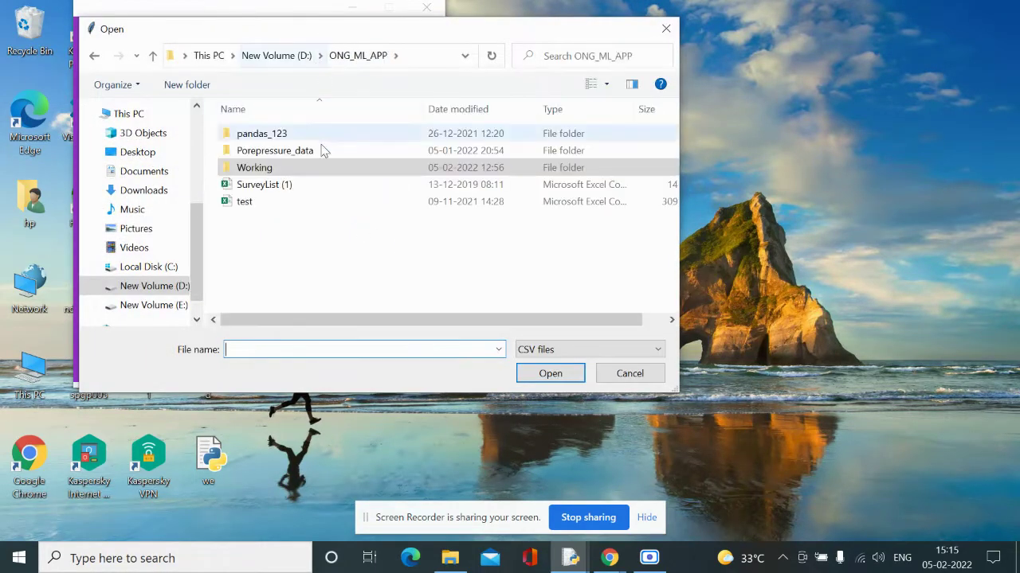
pyautogui.click(626, 350)
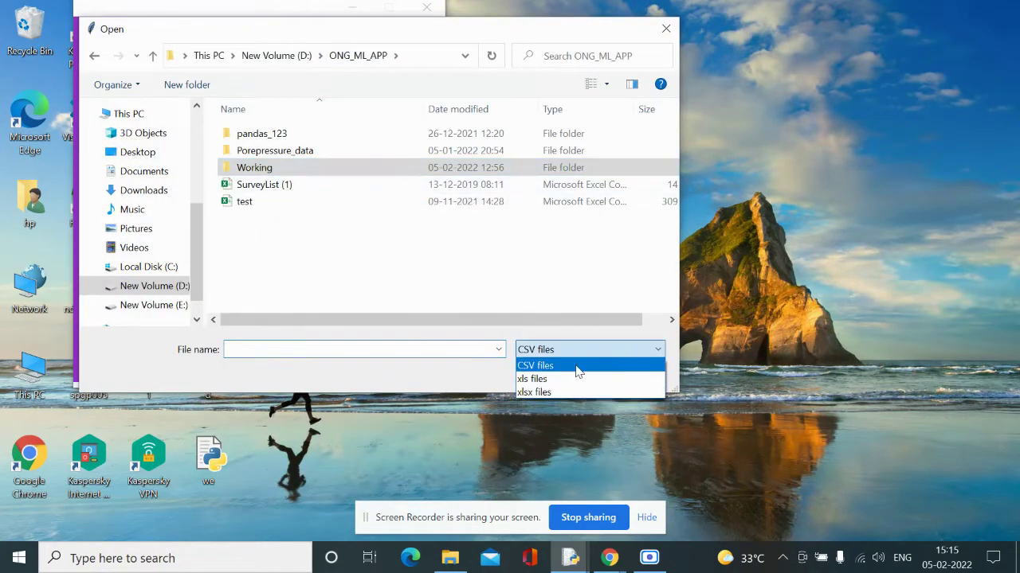
pyautogui.click(529, 393)
pyautogui.doubleClick(315, 202)
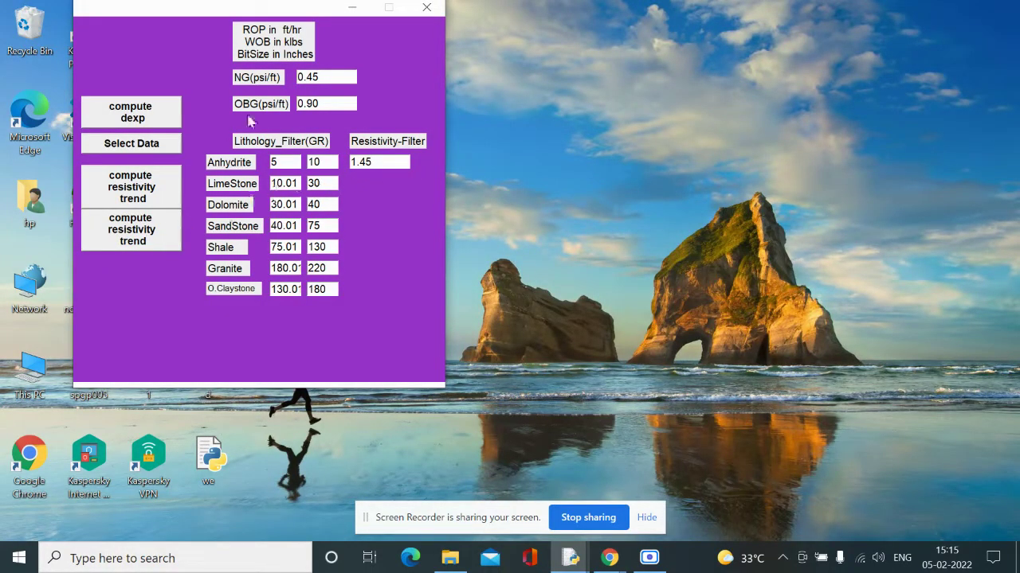
# Set the OBG gradient to 0.65 psi/ft and run the lower resistivity trend computation on the loaded file.
pyautogui.moveTo(329, 104); pyautogui.dragTo(297, 104)
pyautogui.write('0.65')
pyautogui.click(131, 241)
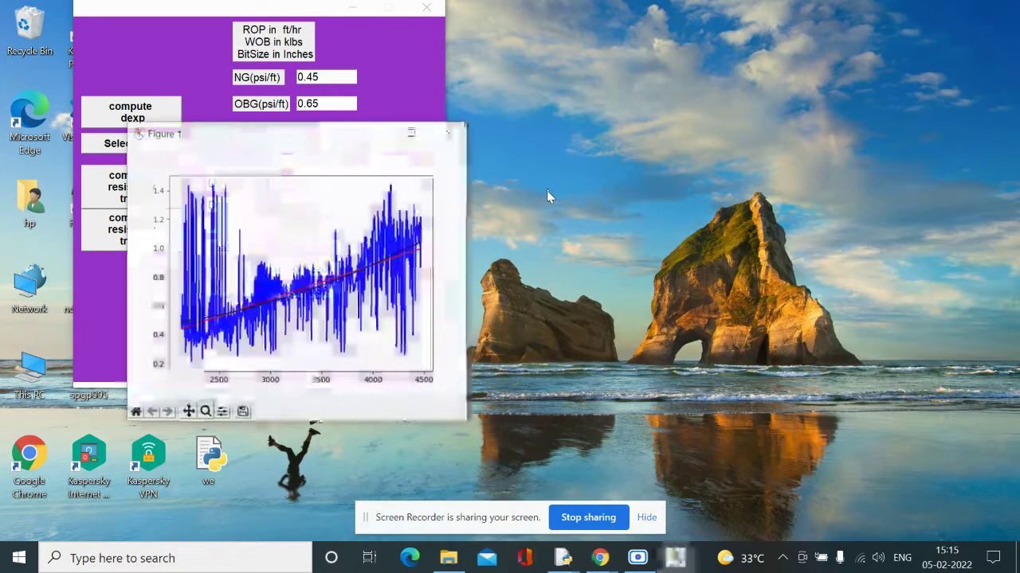
# View the resistivity trend, unrestricted pore pressure and PP restrict plots full screen, closing each, and enlarge the combined log figure.
pyautogui.click(410, 133)
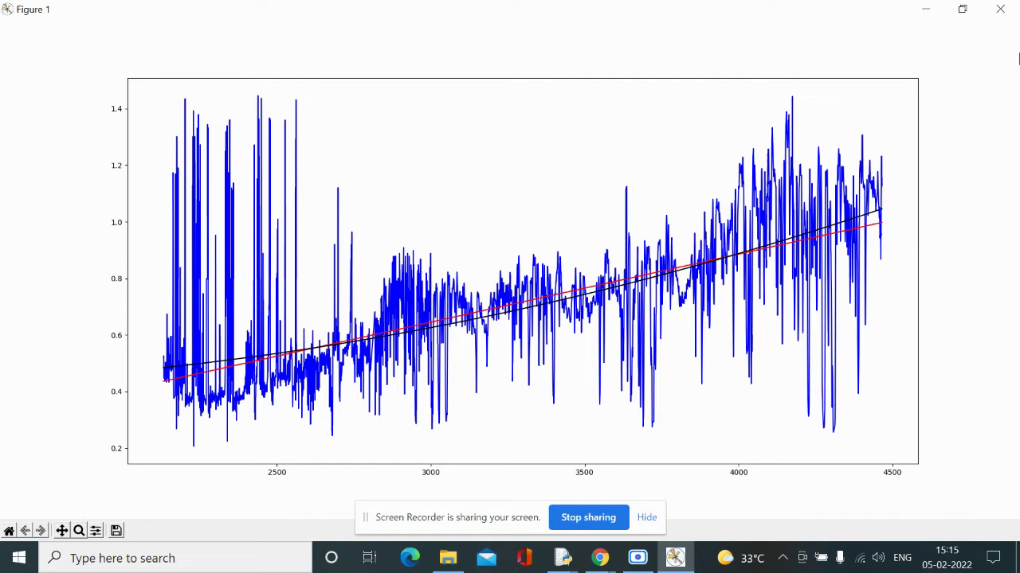
pyautogui.click(1000, 9)
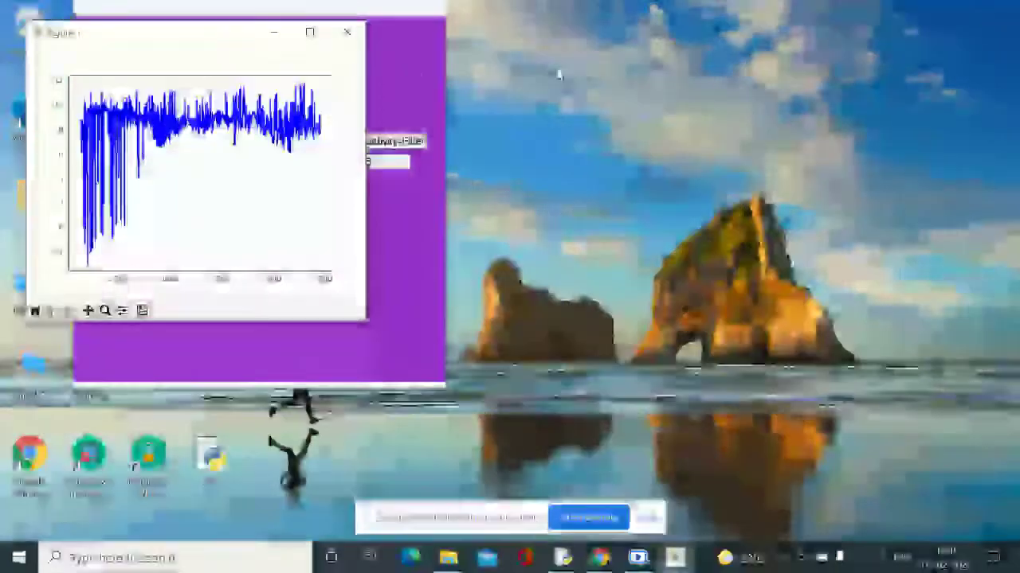
pyautogui.click(310, 32)
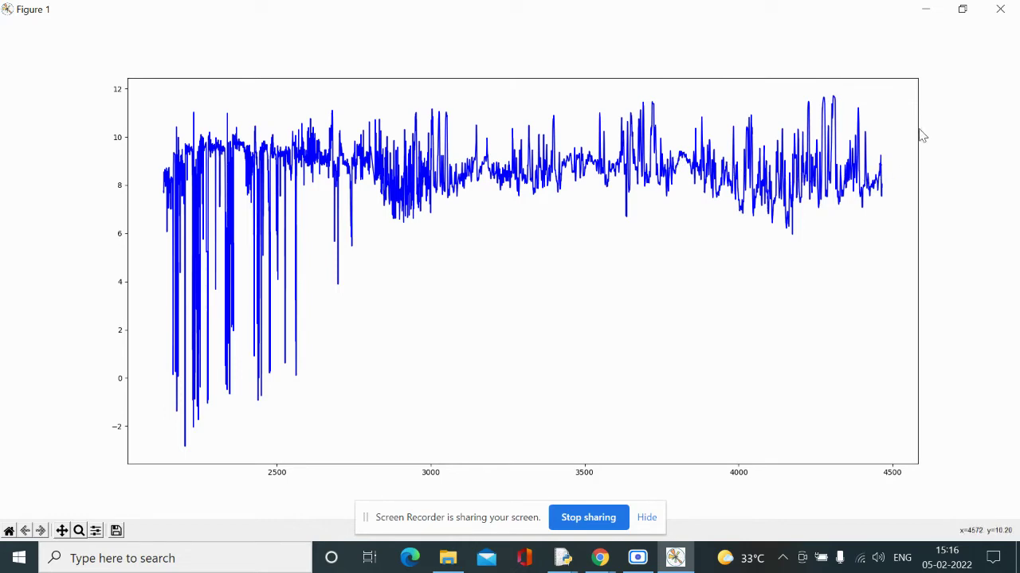
pyautogui.click(1000, 9)
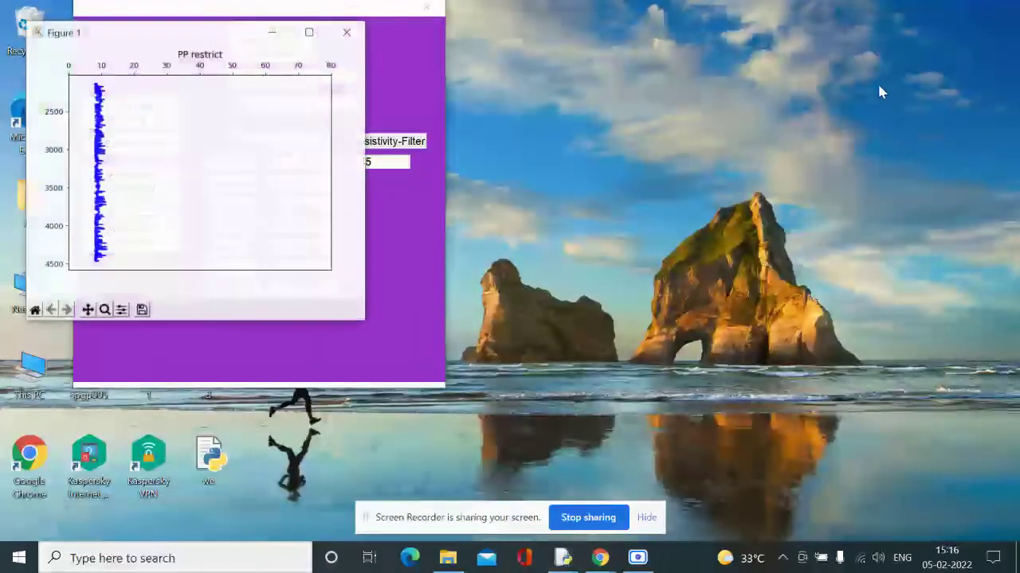
pyautogui.click(309, 32)
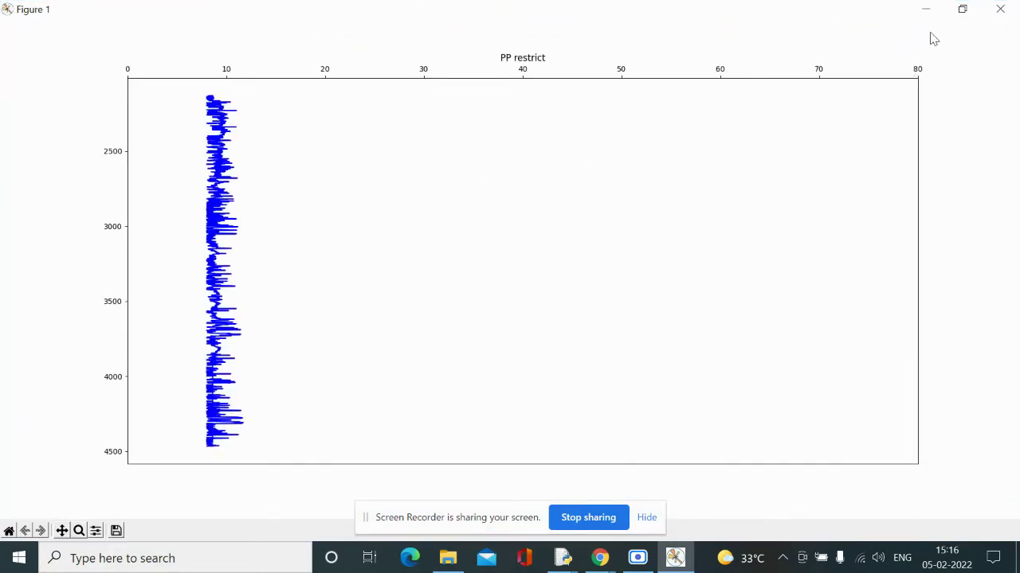
pyautogui.click(1000, 8)
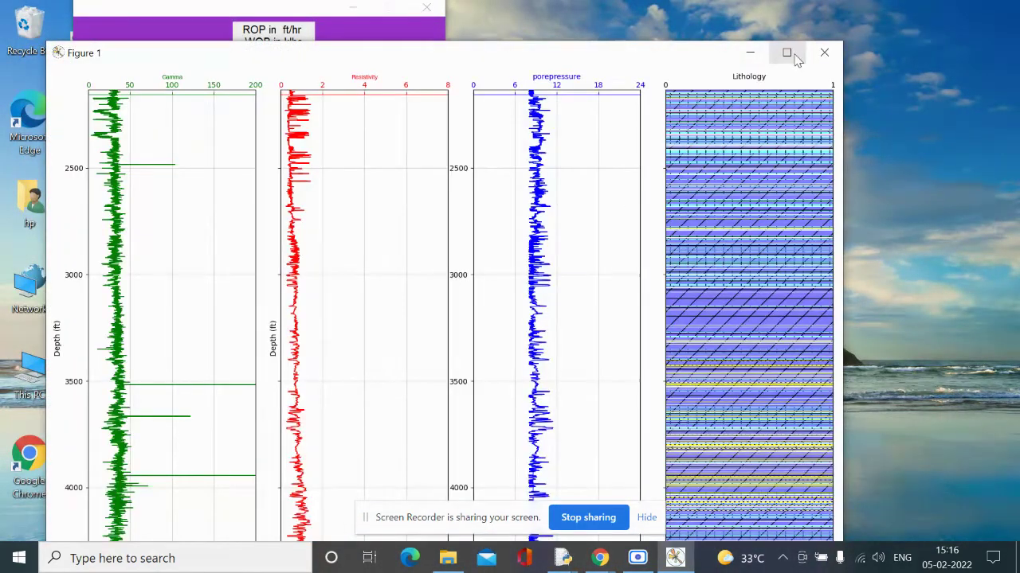
pyautogui.click(795, 56)
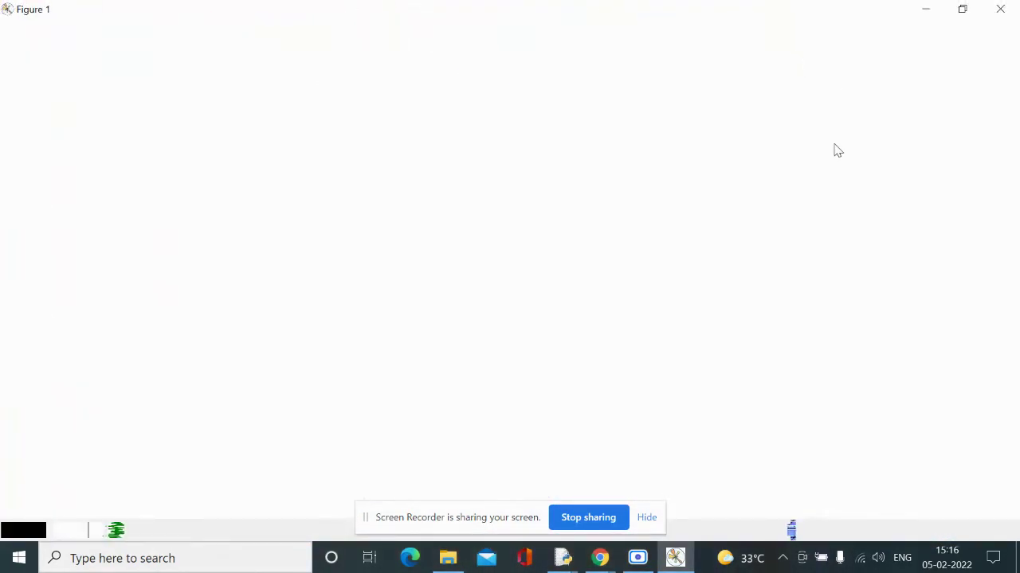